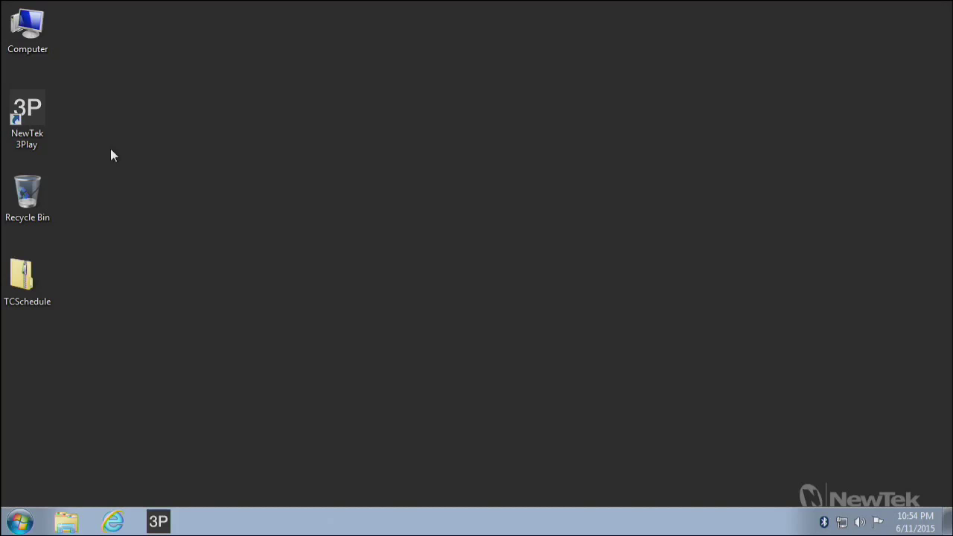
Step: Extract the TCSchedule folder and PDF guide from the zip onto the desktop
{"action": "double_click", "coordinate": [33, 277]}
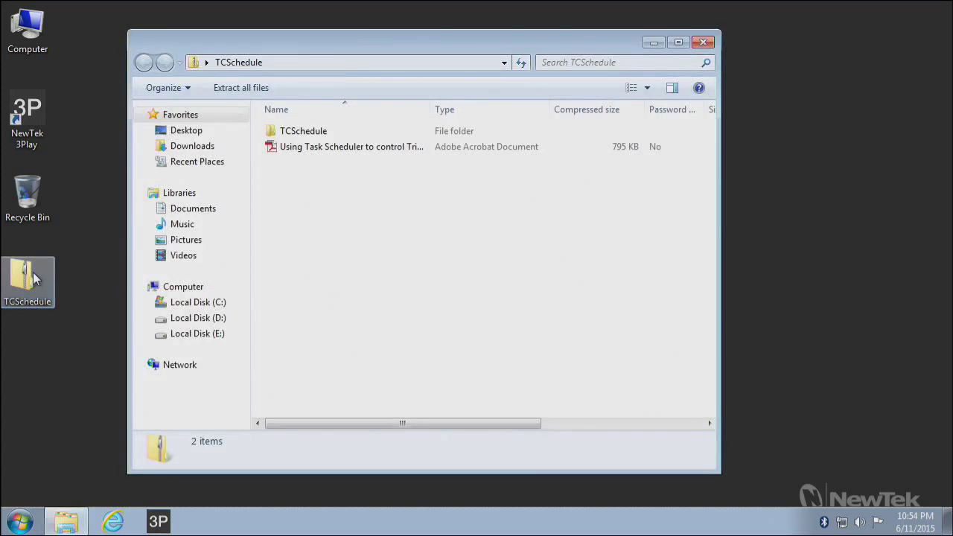
{"action": "left_click_drag", "start_coordinate": [372, 204], "coordinate": [32, 389]}
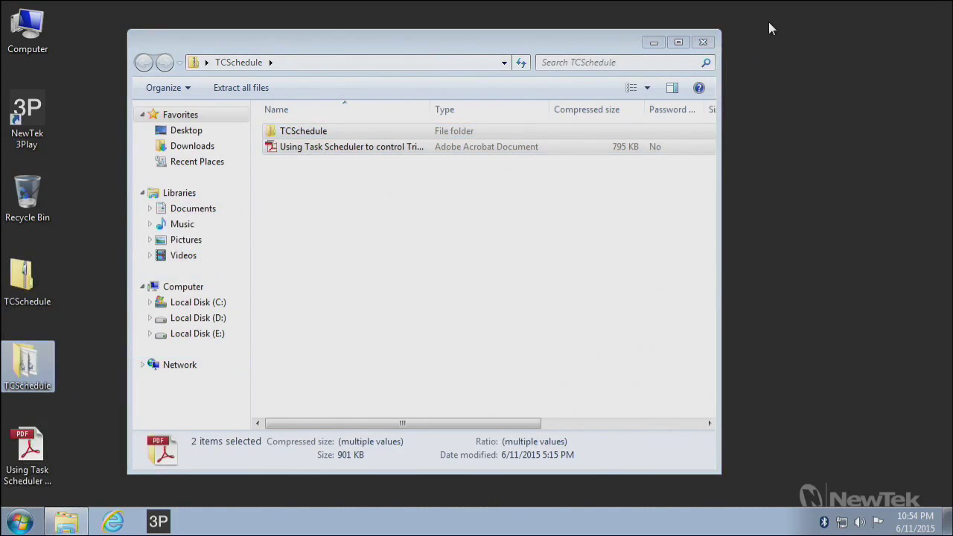
{"action": "left_click", "coordinate": [702, 42]}
{"action": "left_click", "coordinate": [298, 338]}
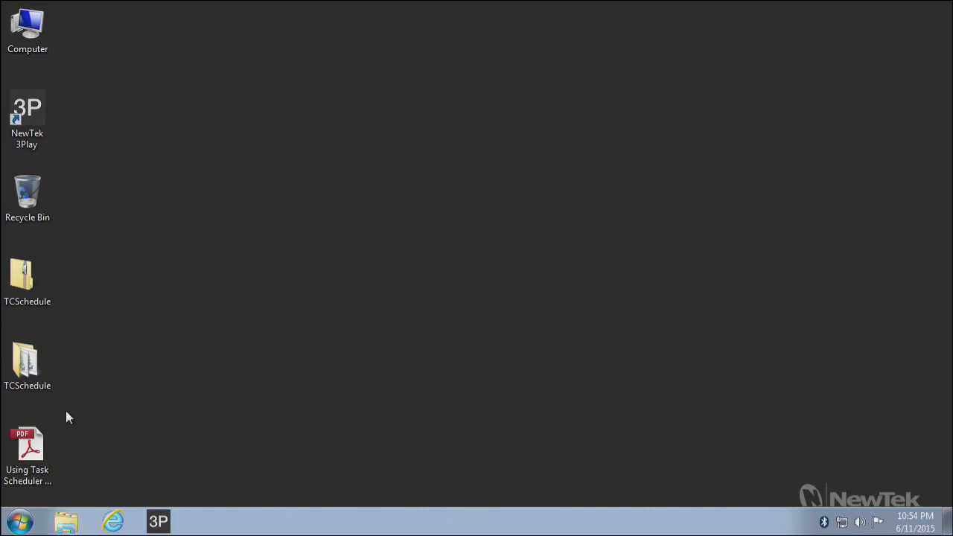
Step: Open the Task Scheduler PDF guide to look at it, then close it
{"action": "double_click", "coordinate": [29, 446]}
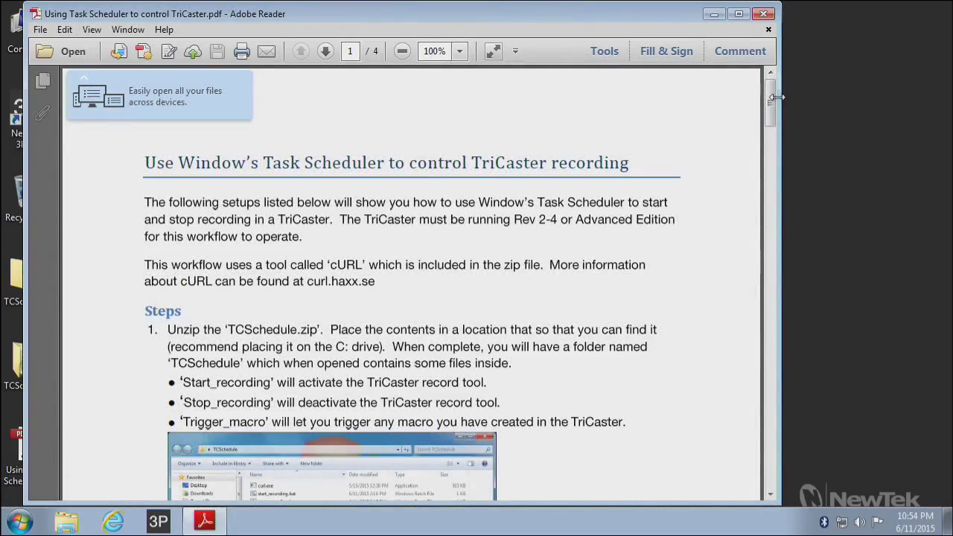
{"action": "mouse_move", "coordinate": [765, 98]}
{"action": "left_mouse_down"}
{"action": "mouse_move", "coordinate": [761, 442]}
{"action": "mouse_move", "coordinate": [766, 99]}
{"action": "left_mouse_up"}
{"action": "left_click", "coordinate": [763, 14]}
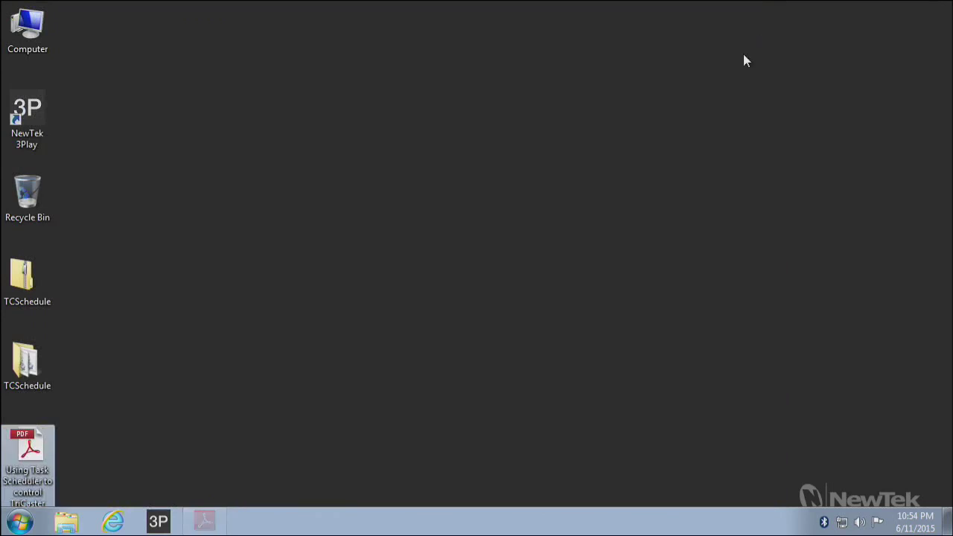
{"action": "left_click", "coordinate": [172, 347]}
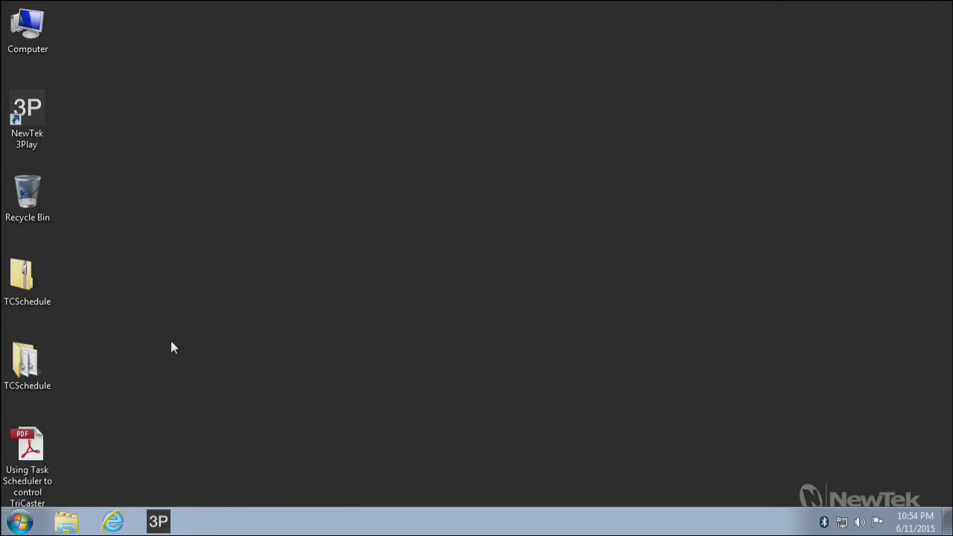
Step: Review the curl and three batch files in the TCSchedule folder, then close its window
{"action": "double_click", "coordinate": [31, 364]}
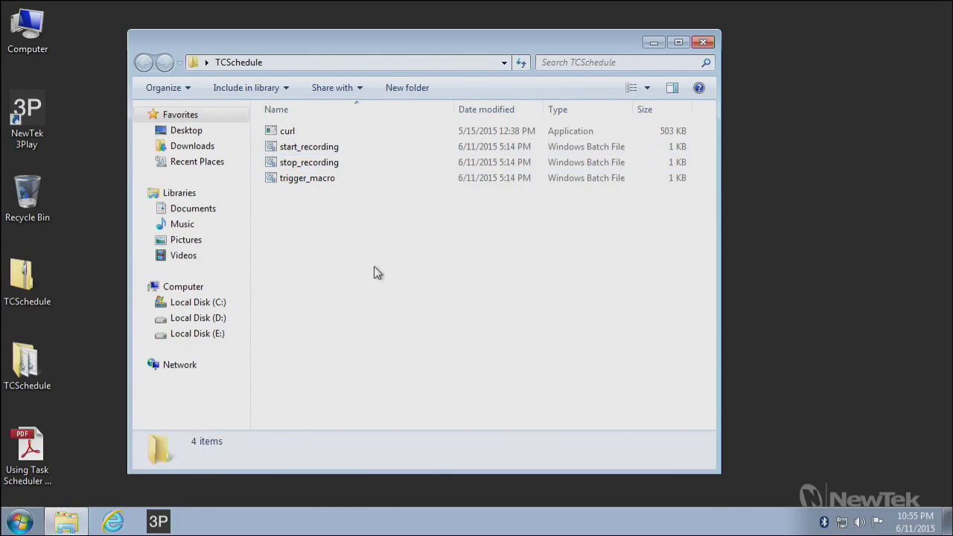
{"action": "left_click", "coordinate": [703, 42]}
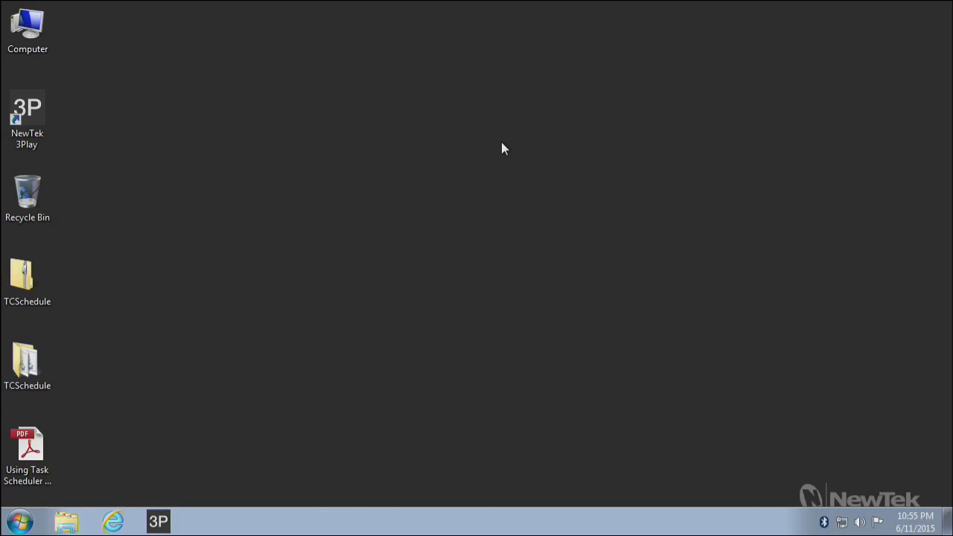
Step: Launch Task Scheduler from Start > All Programs > Accessories > System Tools
{"action": "left_click", "coordinate": [21, 521]}
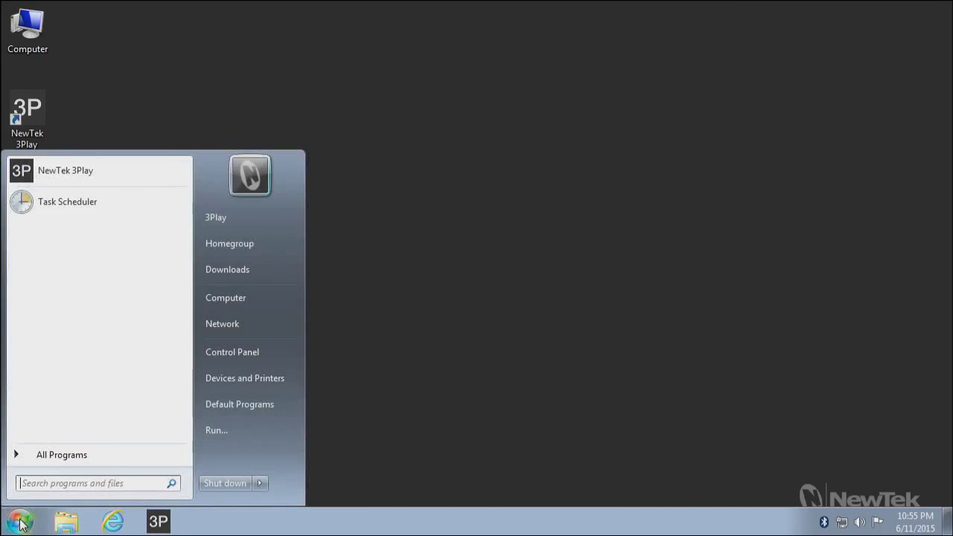
{"action": "left_click", "coordinate": [83, 451]}
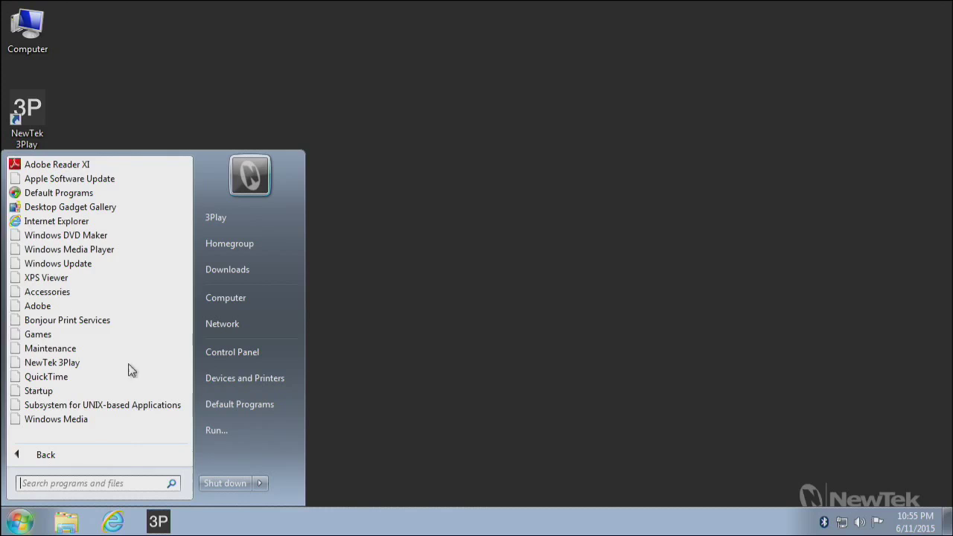
{"action": "left_click", "coordinate": [78, 293]}
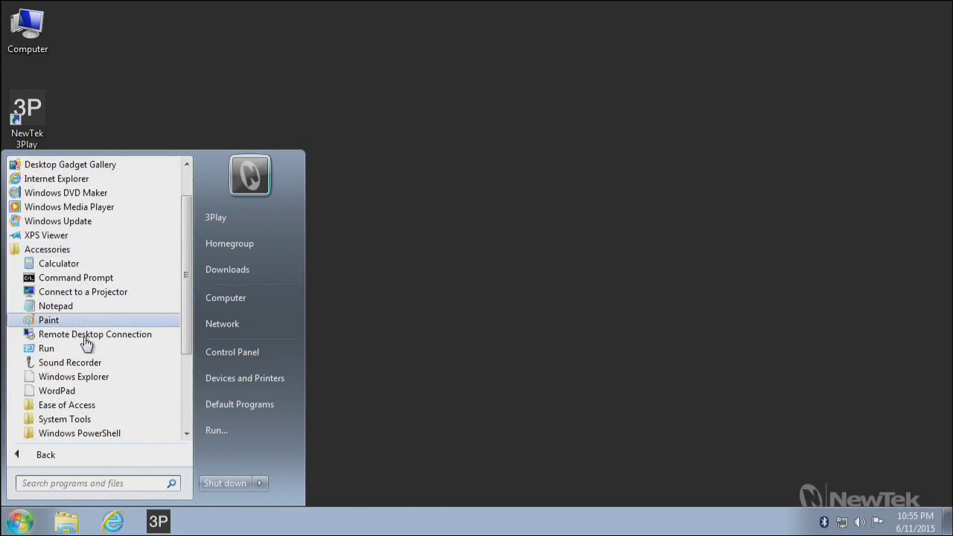
{"action": "left_click", "coordinate": [81, 422]}
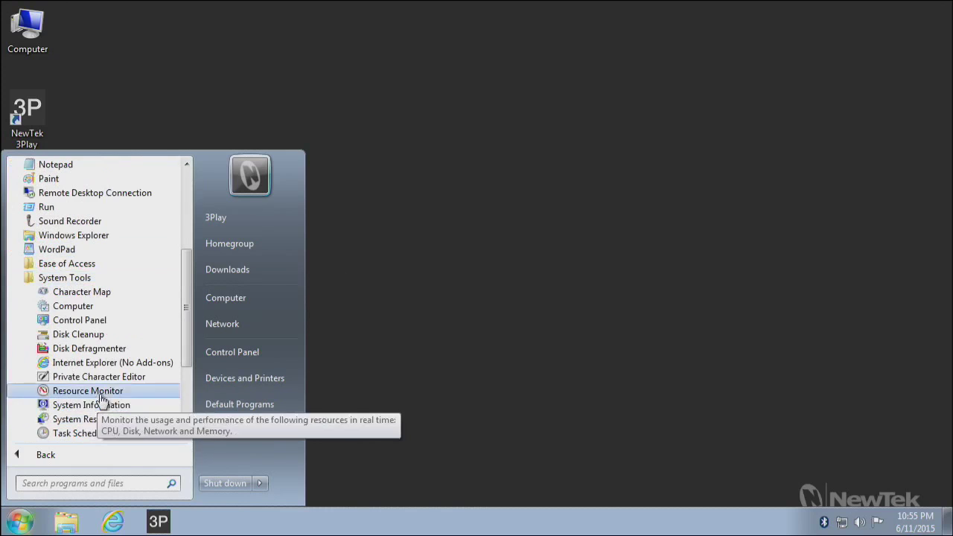
{"action": "left_click", "coordinate": [82, 433]}
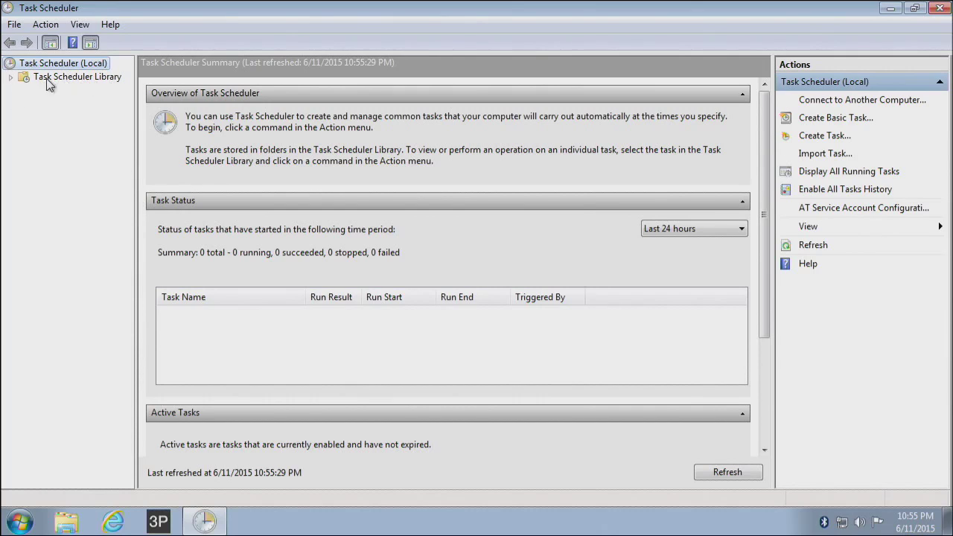
Step: Delete the old Macro Trigger task from the TriCaster folder
{"action": "left_click", "coordinate": [10, 78]}
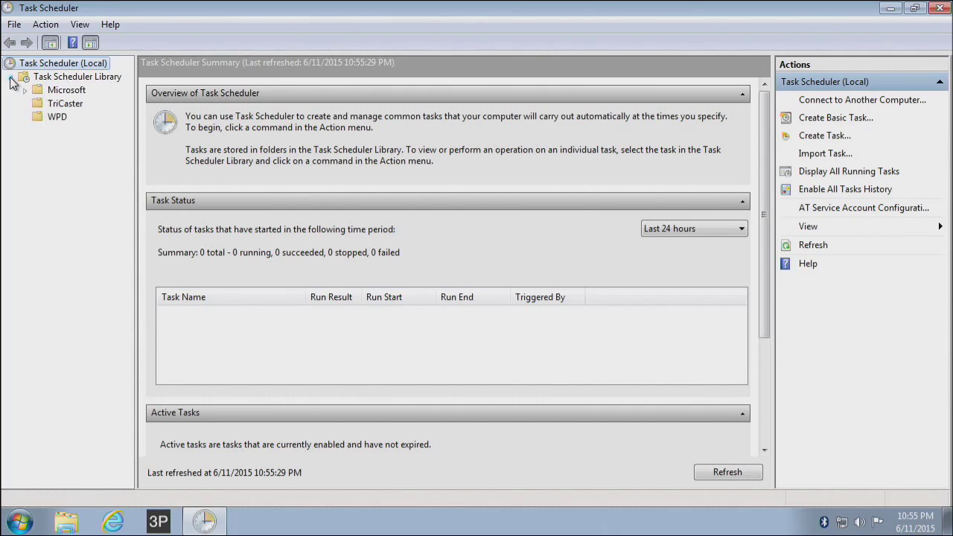
{"action": "left_click", "coordinate": [66, 104]}
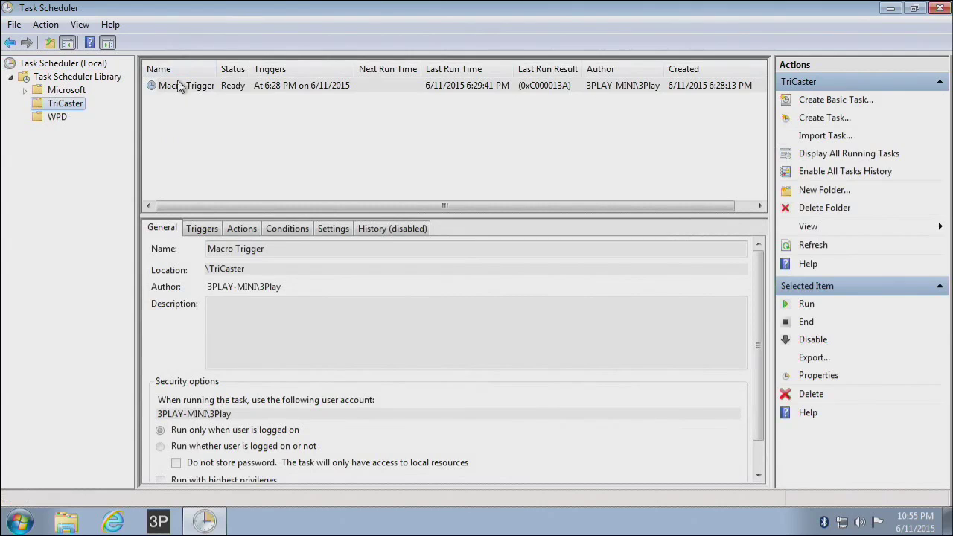
{"action": "right_click", "coordinate": [203, 87]}
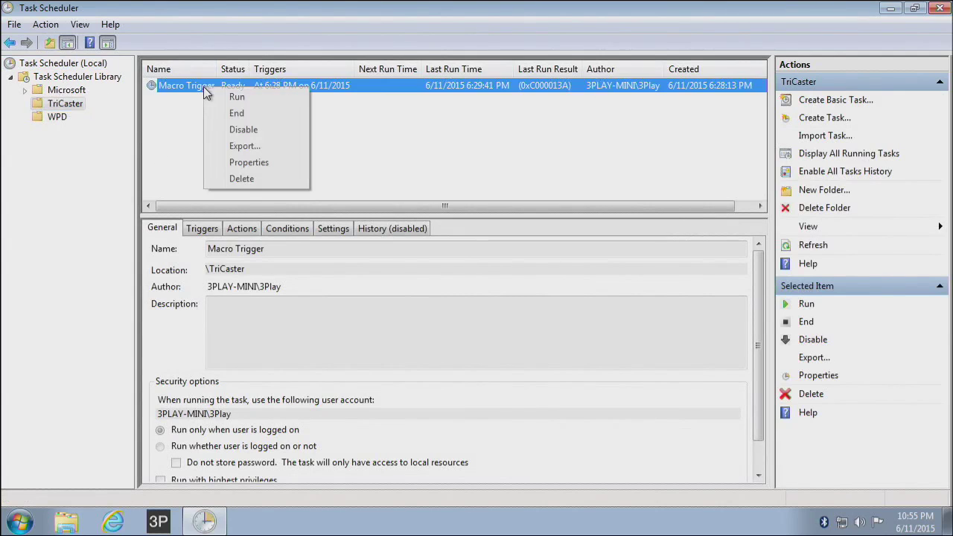
{"action": "left_click", "coordinate": [241, 178]}
{"action": "left_click", "coordinate": [465, 313]}
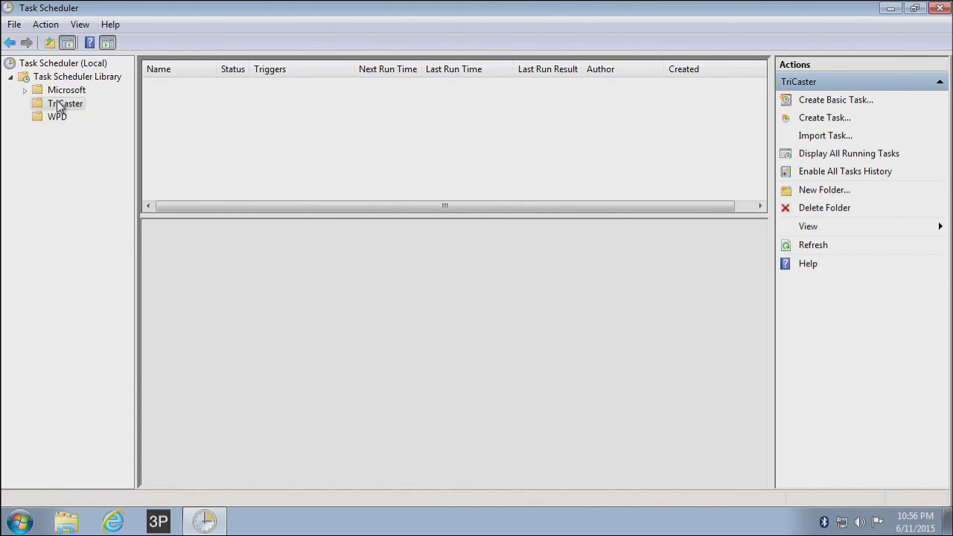
Step: Check the Task Scheduler Library root, then return to the now-empty TriCaster folder
{"action": "left_click", "coordinate": [53, 79]}
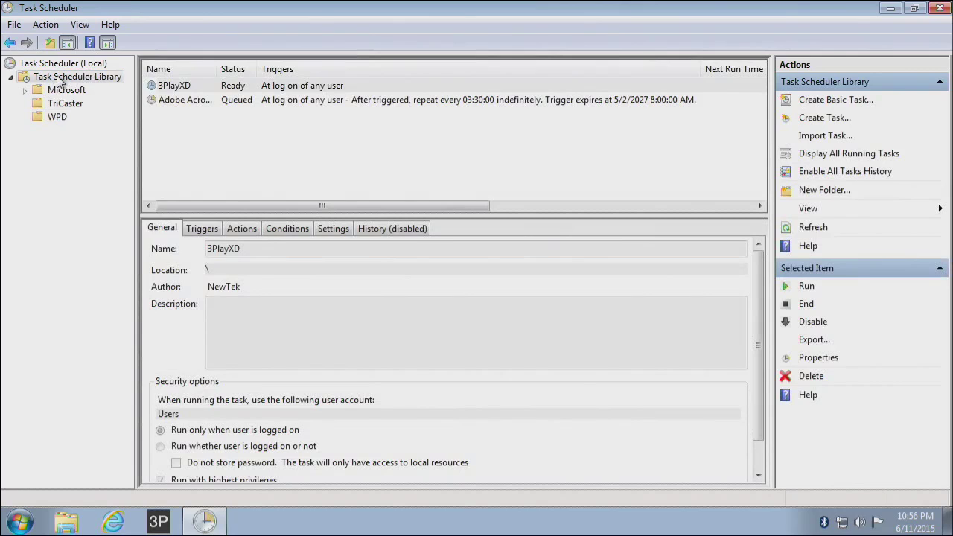
{"action": "right_click", "coordinate": [58, 79]}
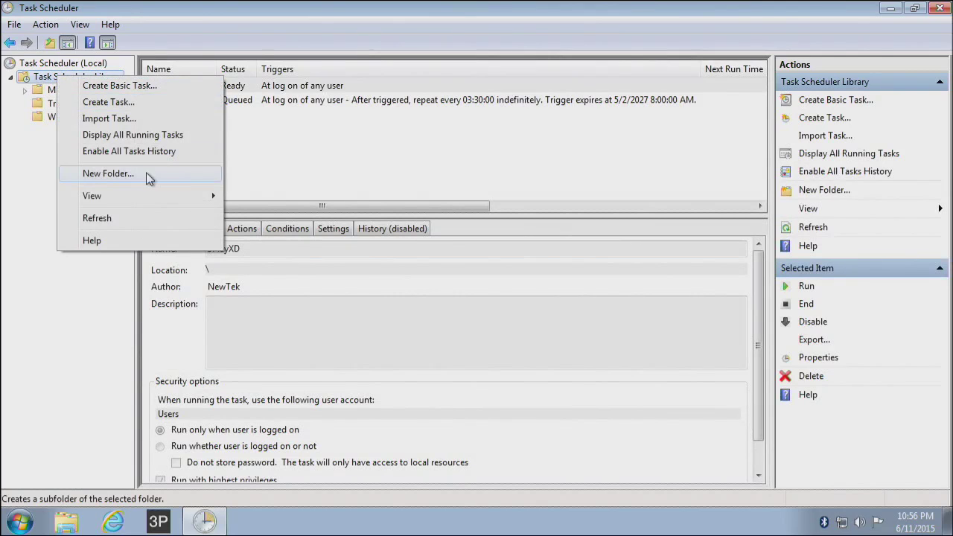
{"action": "key", "text": "Escape"}
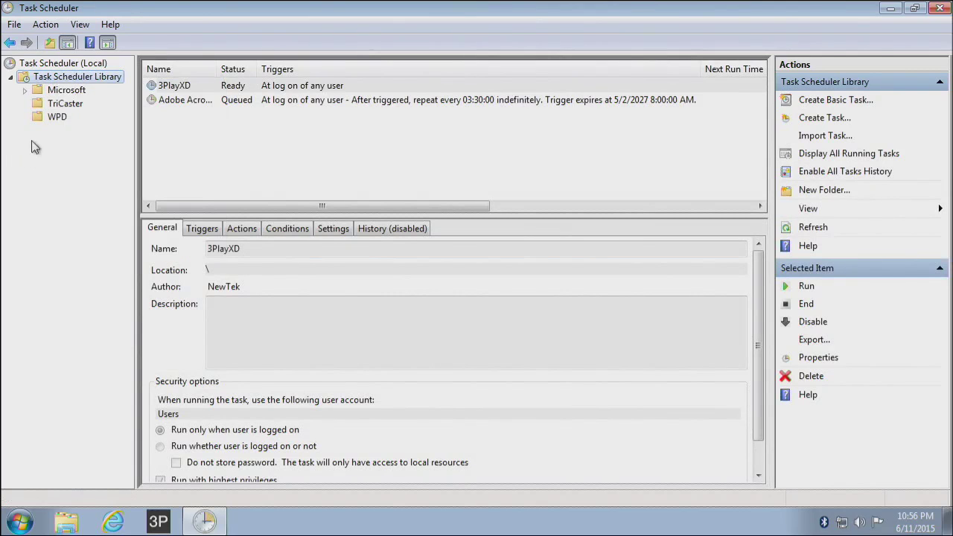
{"action": "left_click", "coordinate": [58, 105]}
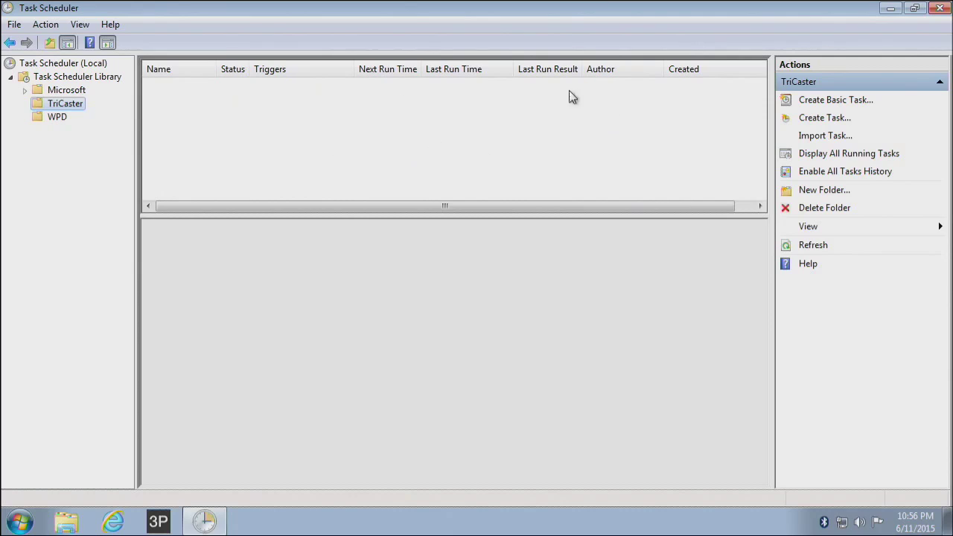
Step: Create a basic task named 'Run A Macro' in the TriCaster folder
{"action": "right_click", "coordinate": [332, 125]}
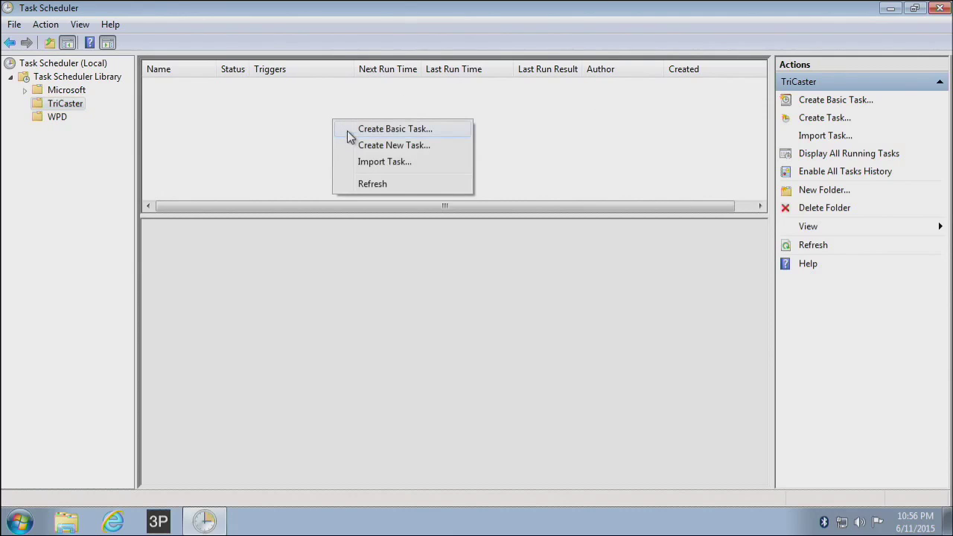
{"action": "left_click", "coordinate": [443, 128]}
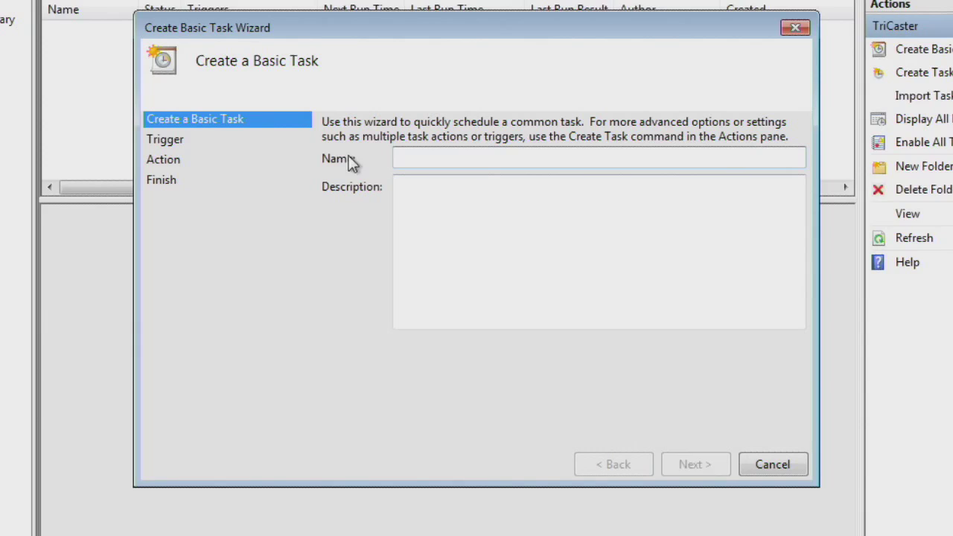
{"action": "type", "text": "Run A Macro"}
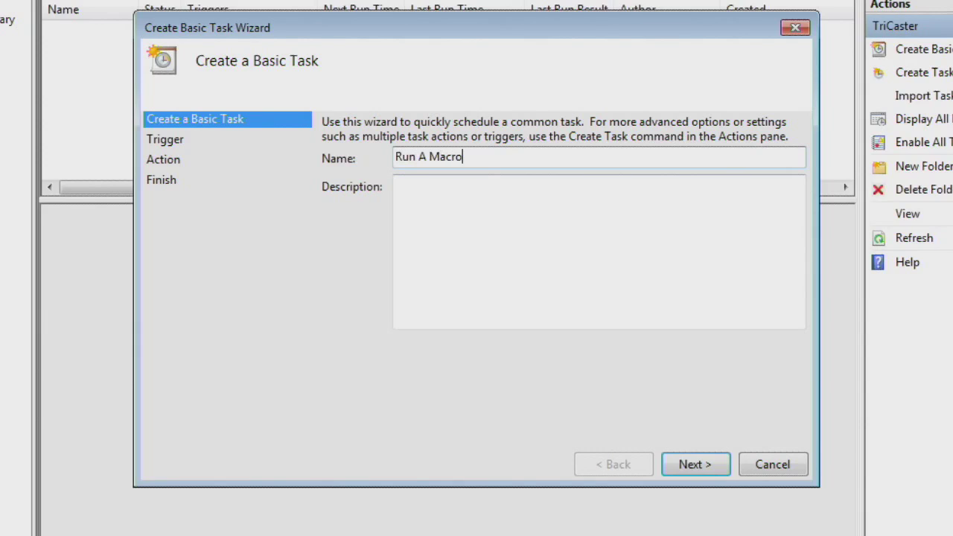
{"action": "left_click", "coordinate": [712, 463]}
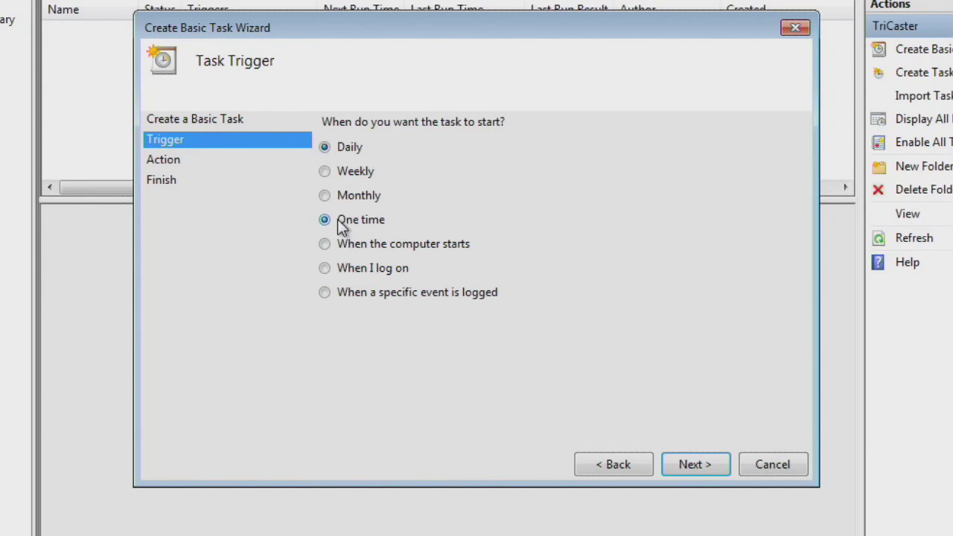
Step: Set a one-time trigger starting 6/12/2015 at 1:00:00 PM, keeping Start a program as the action
{"action": "left_click", "coordinate": [339, 220]}
{"action": "left_click", "coordinate": [693, 464]}
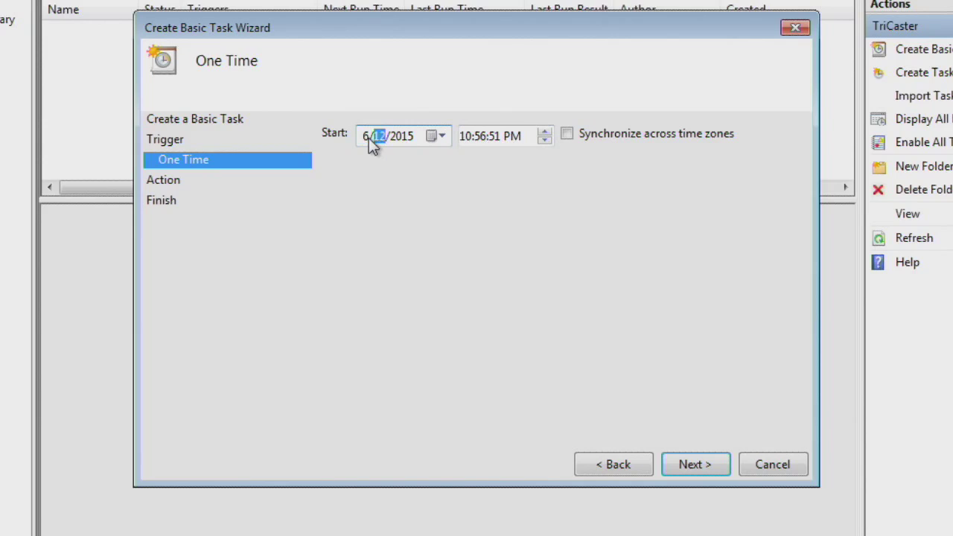
{"action": "type", "text": "12"}
{"action": "key", "text": "Right"}
{"action": "left_click", "coordinate": [465, 139]}
{"action": "type", "text": "1"}
{"action": "key", "text": "Right"}
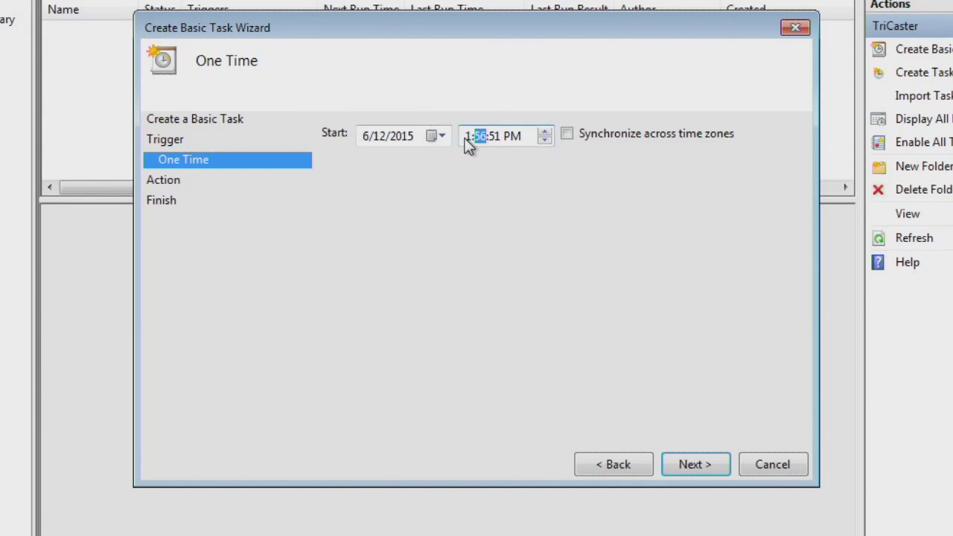
{"action": "type", "text": "00"}
{"action": "key", "text": "Right"}
{"action": "type", "text": "00"}
{"action": "left_click", "coordinate": [690, 468]}
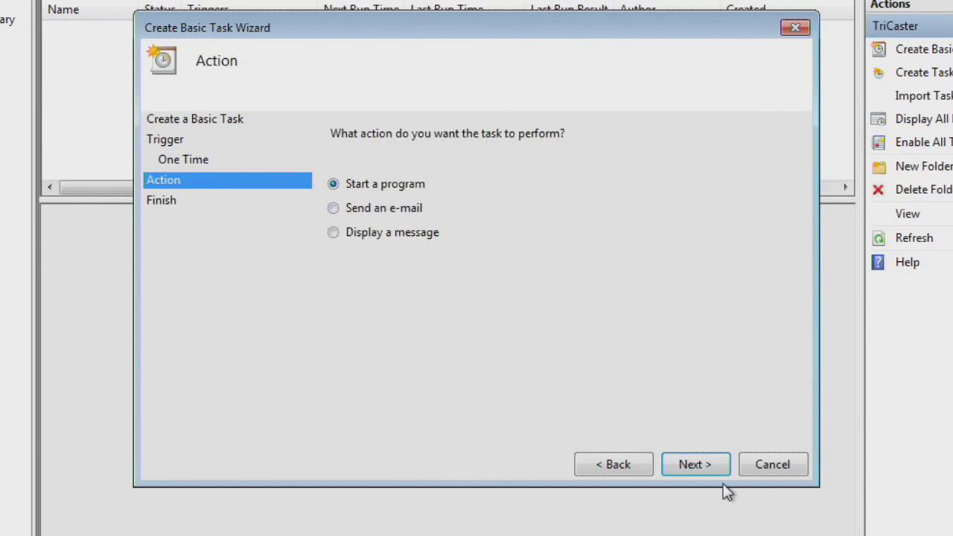
{"action": "left_click", "coordinate": [712, 466]}
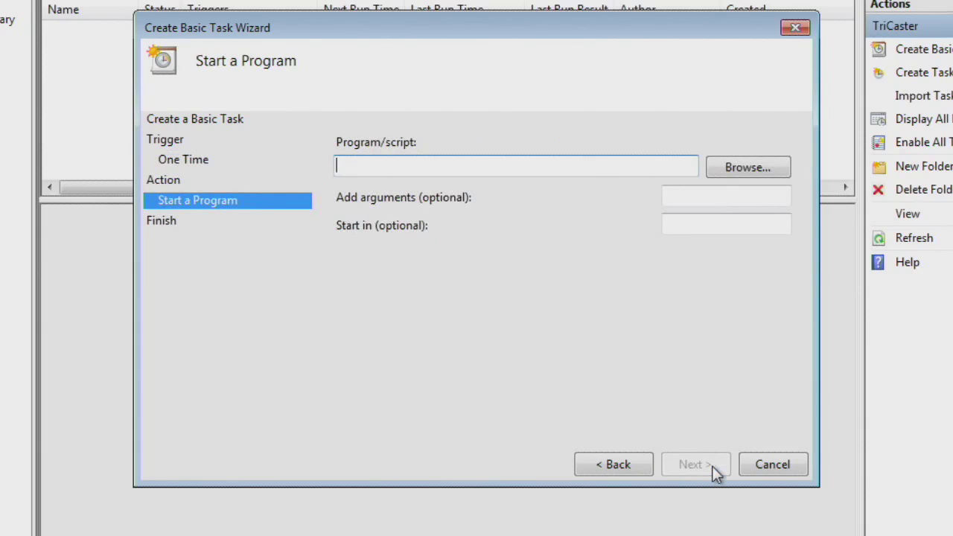
Step: Choose trigger_macro.bat from Desktop > TCSchedule as the program to start
{"action": "left_click", "coordinate": [753, 170]}
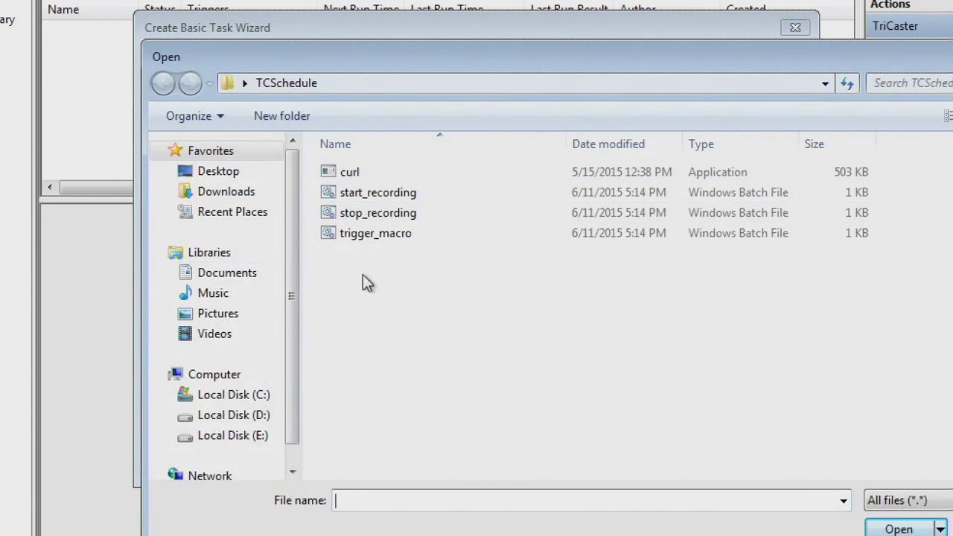
{"action": "left_click", "coordinate": [214, 174]}
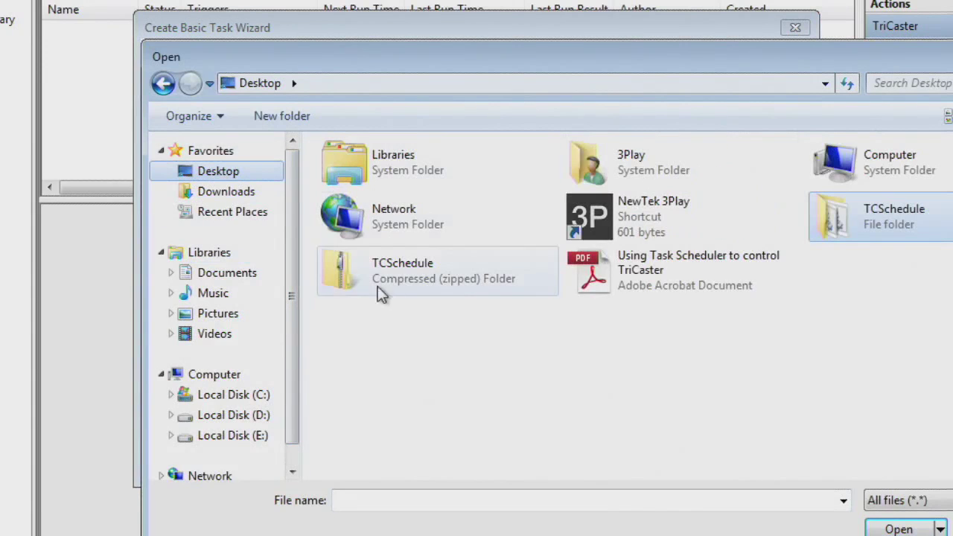
{"action": "double_click", "coordinate": [888, 218]}
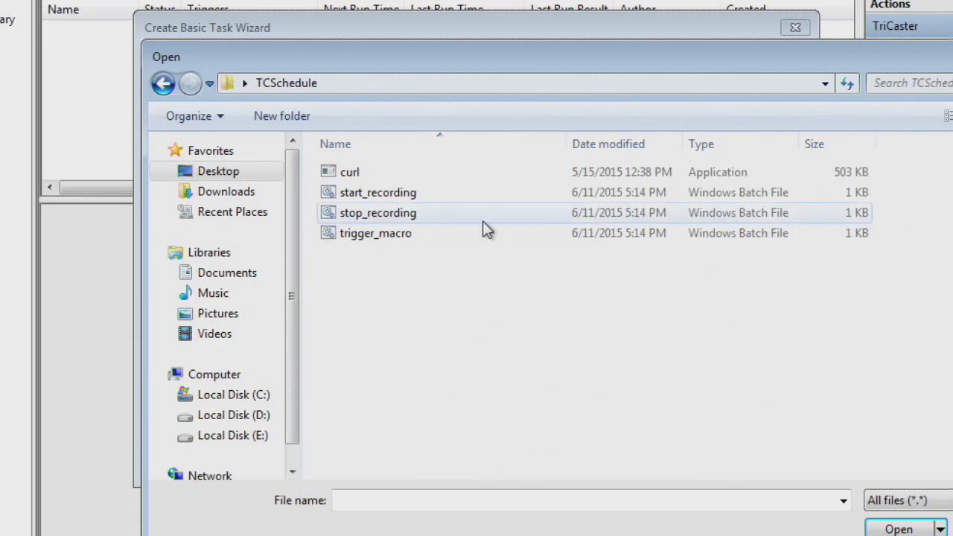
{"action": "left_click", "coordinate": [376, 233]}
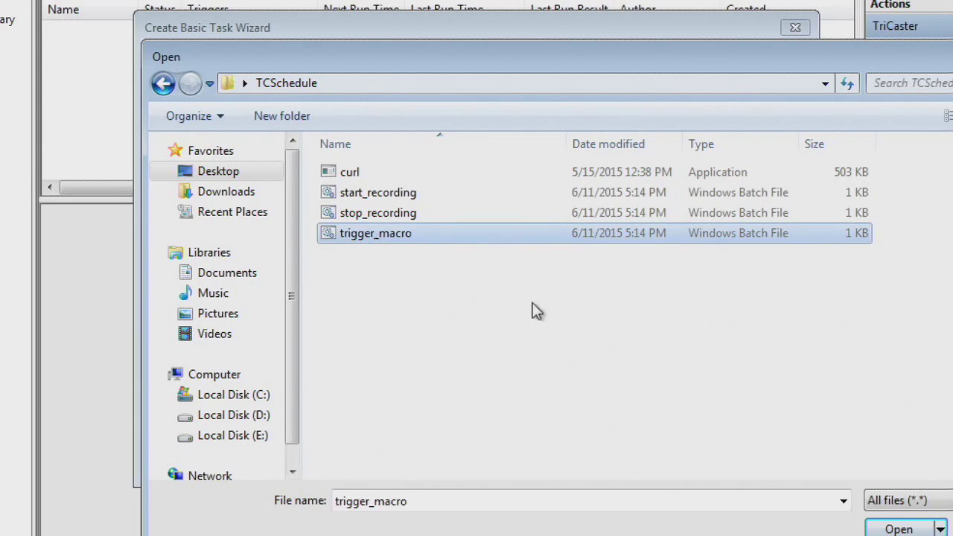
{"action": "left_click", "coordinate": [899, 528]}
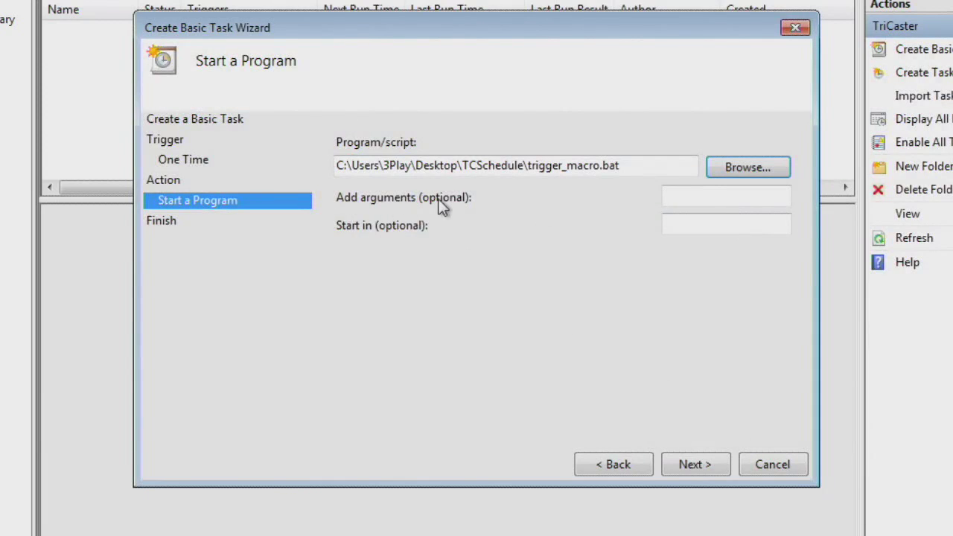
{"action": "left_click", "coordinate": [672, 196]}
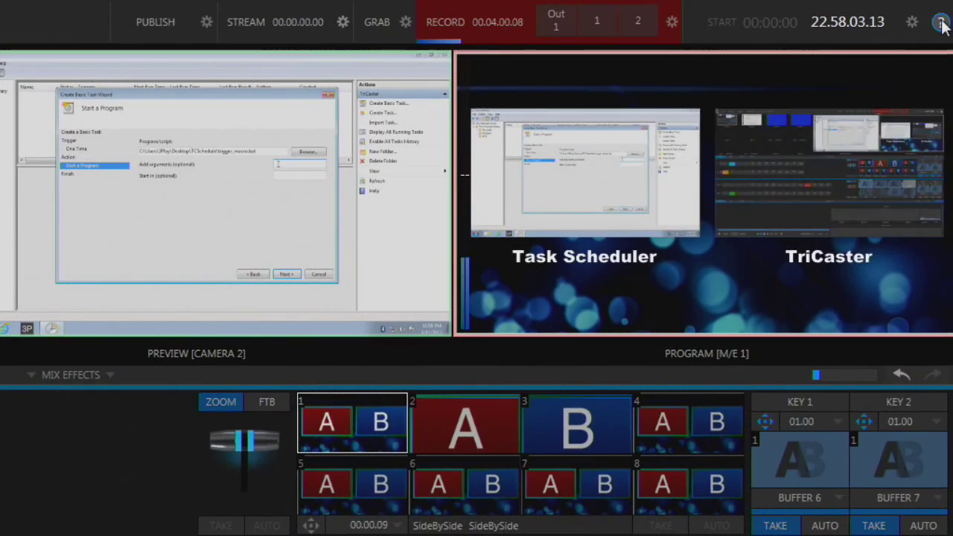
{"action": "left_click", "coordinate": [941, 16]}
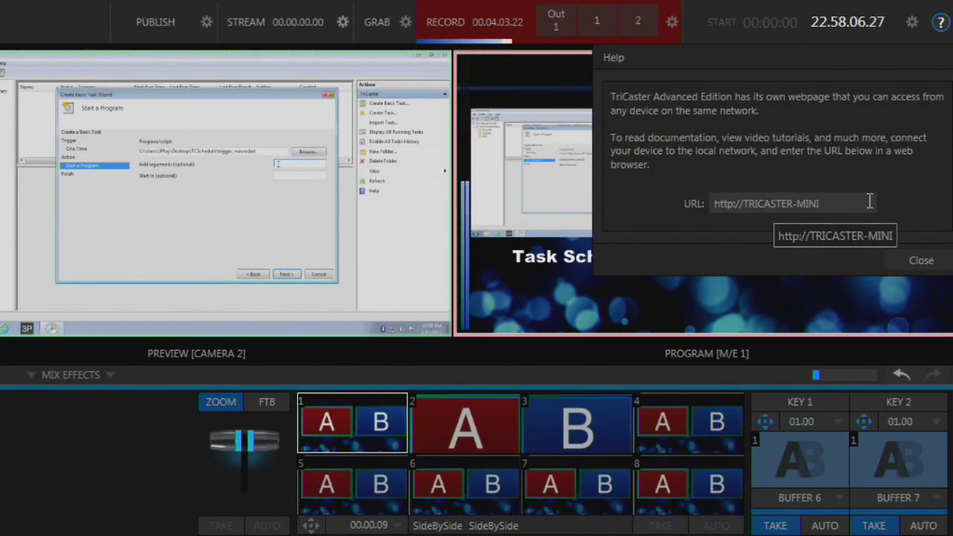
{"action": "left_click", "coordinate": [921, 260]}
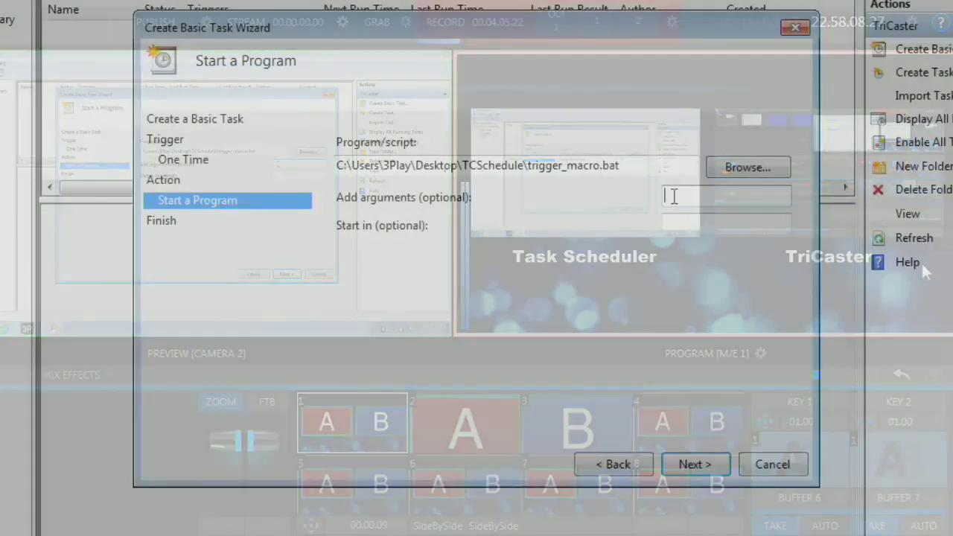
{"action": "type", "text": "tri"}
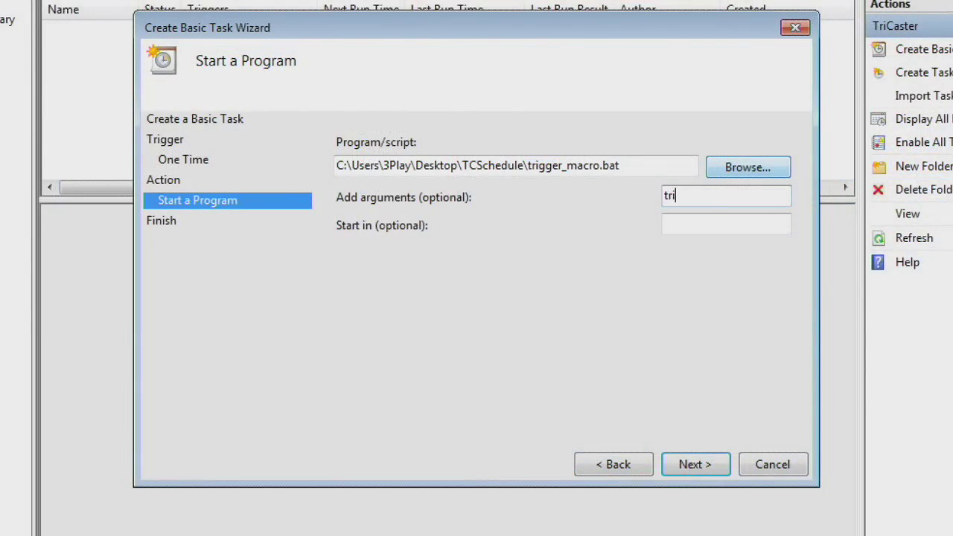
{"action": "type", "text": "caster-mini"}
Step: Complete the script arguments with taskmacro and finish creating the Run A Macro task
{"action": "type", "text": "taskmacro"}
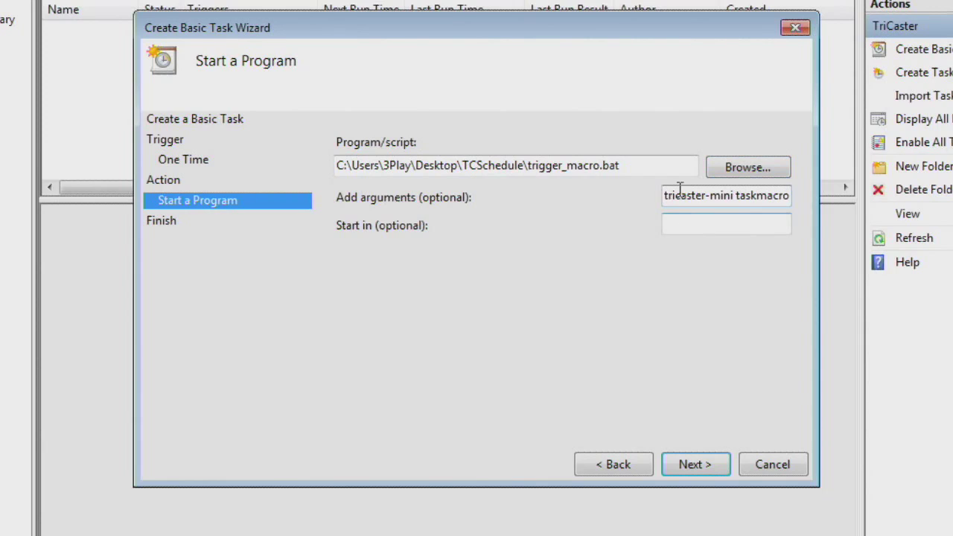
{"action": "left_click", "coordinate": [697, 463]}
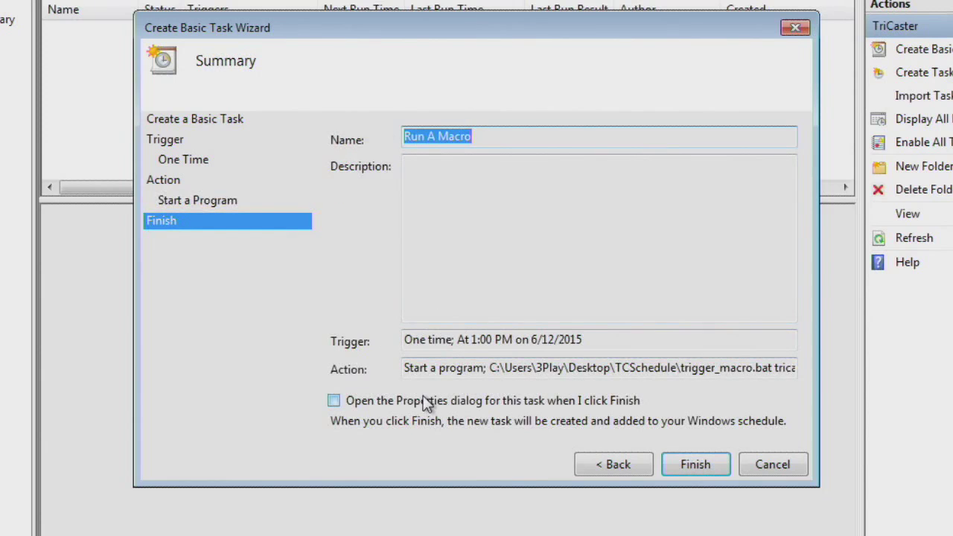
{"action": "left_click", "coordinate": [702, 467]}
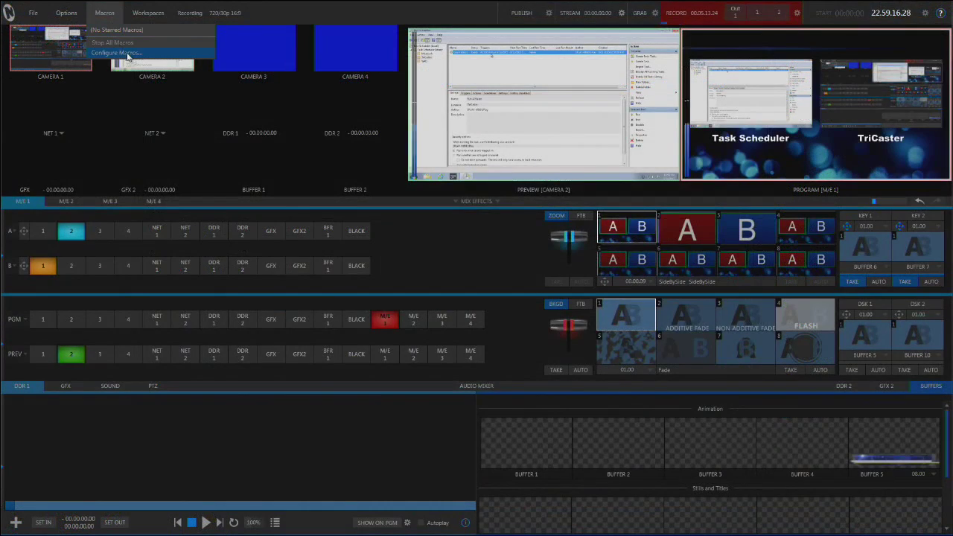
Step: In TriCaster's macro configuration, select Task Macro and set trigger slot 1 listening
{"action": "left_click", "coordinate": [115, 53]}
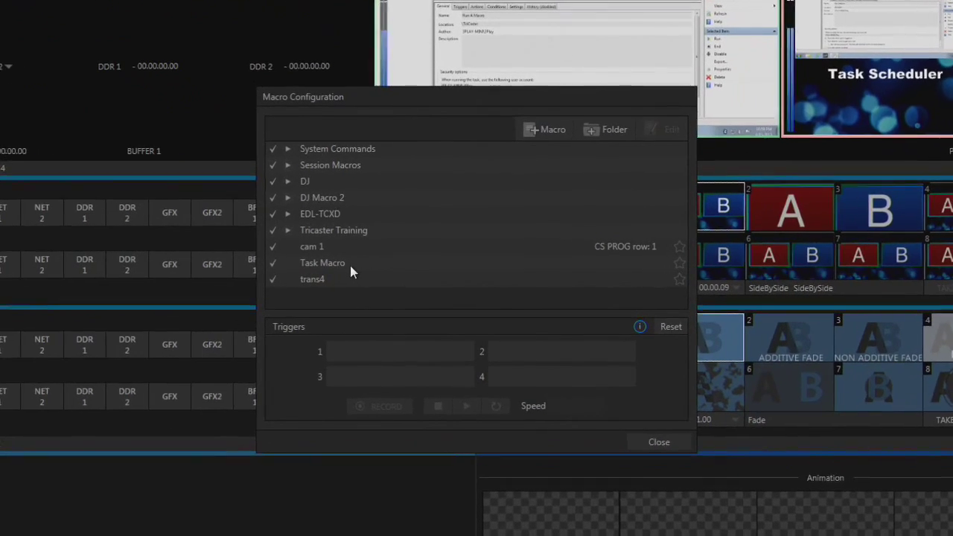
{"action": "left_click", "coordinate": [369, 263]}
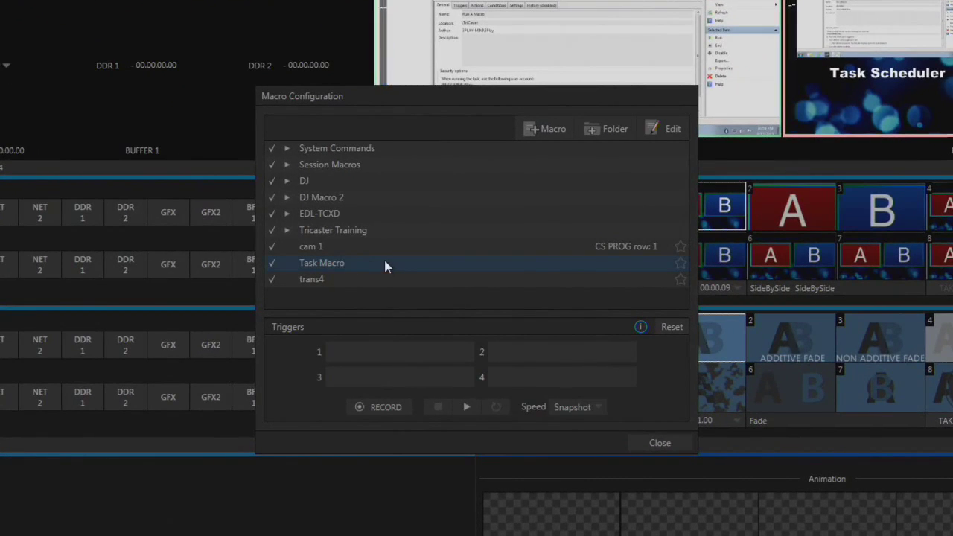
{"action": "left_click", "coordinate": [399, 350]}
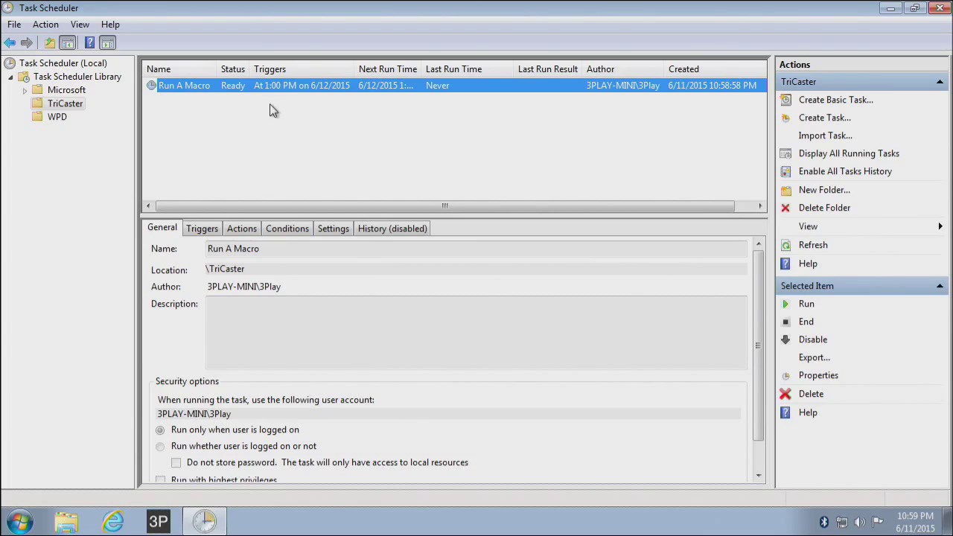
Step: Run the Run A Macro task on demand to test the TriCaster trigger
{"action": "right_click", "coordinate": [268, 82]}
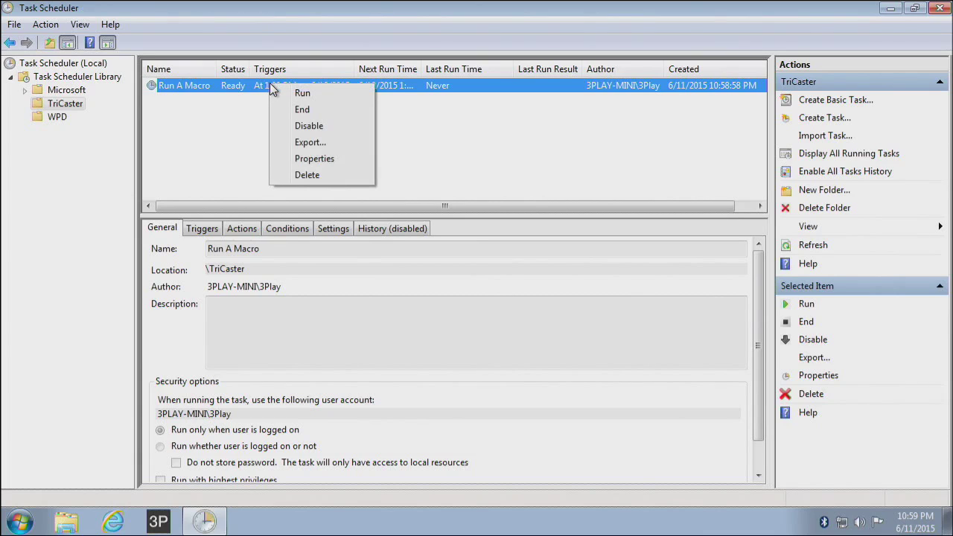
{"action": "left_click", "coordinate": [302, 93]}
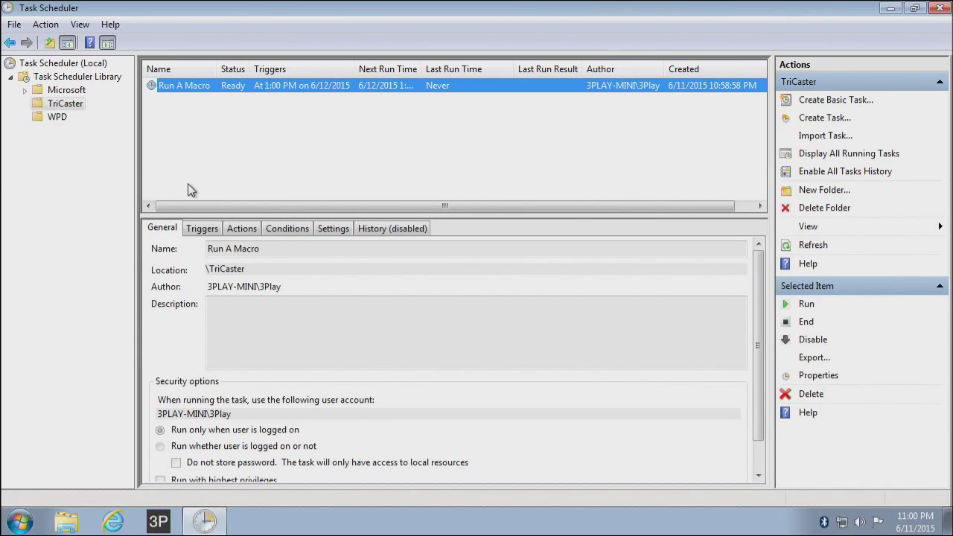
Step: Run the Run A Macro task manually so TriCaster shows the 'Task Scheduler Macro' title
{"action": "right_click", "coordinate": [243, 87]}
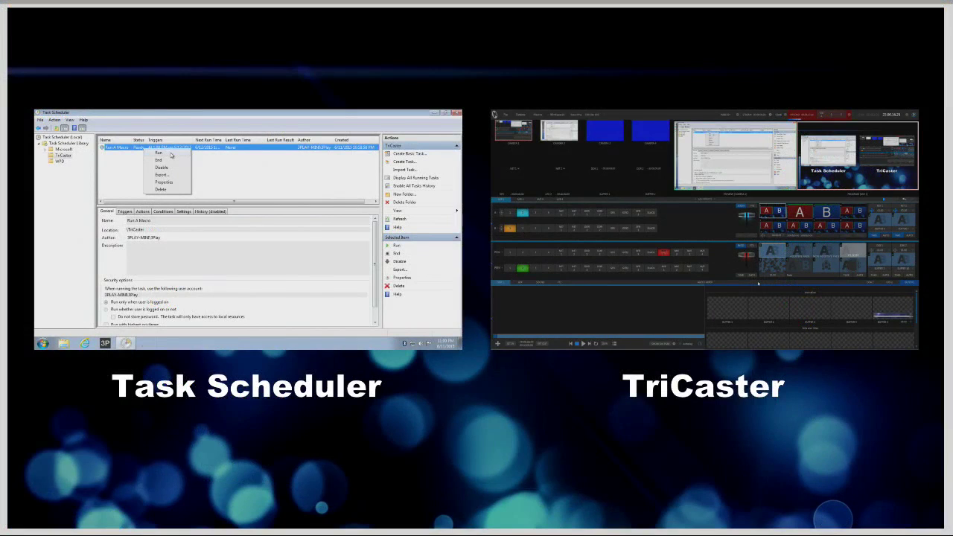
{"action": "left_click", "coordinate": [171, 153]}
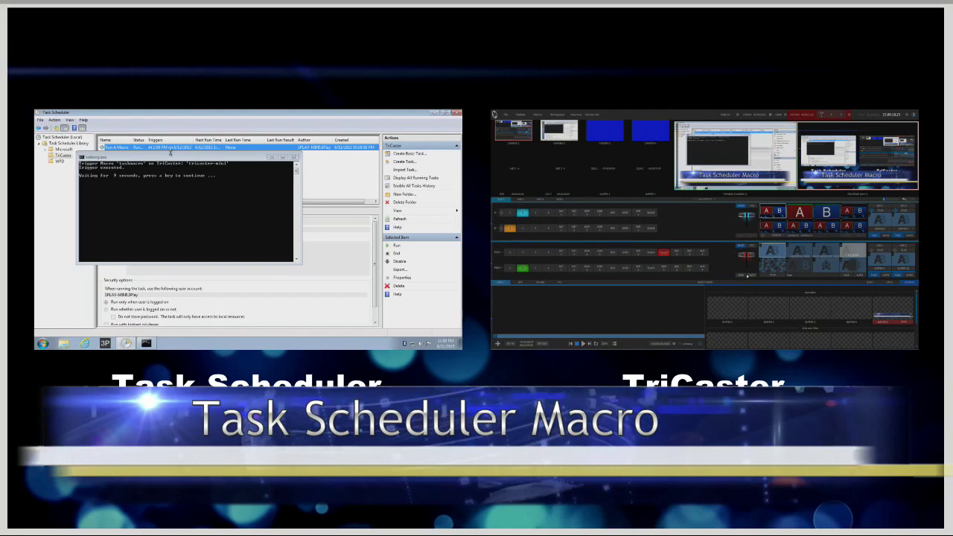